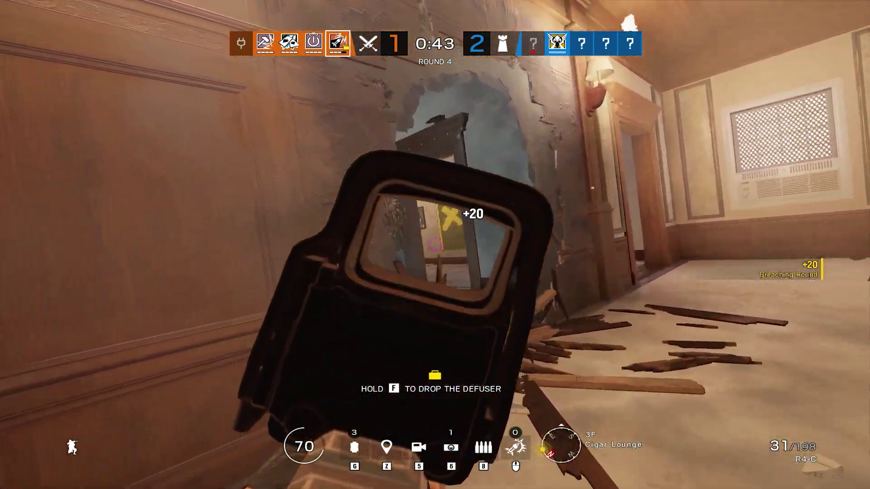
pyautogui.press('c')
pyautogui.press('w')
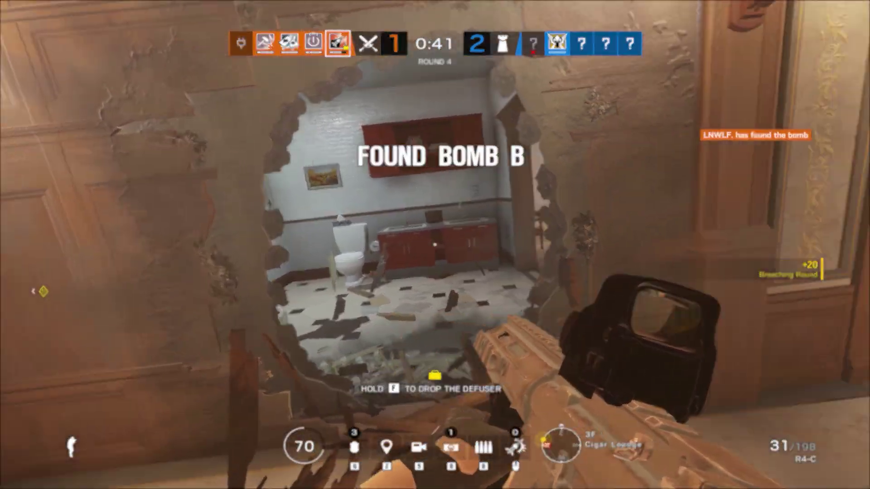
pyautogui.press('w')
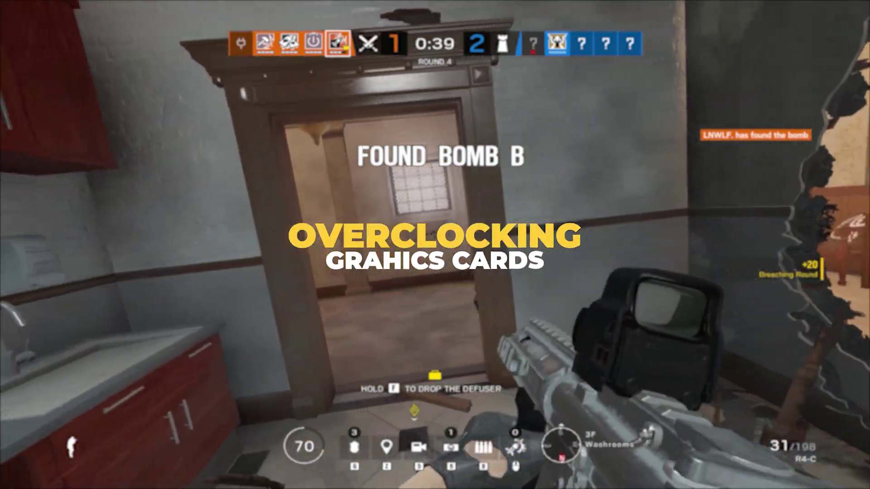
pyautogui.rightClick(435, 244)
pyautogui.click(435, 245)
pyautogui.press('r')
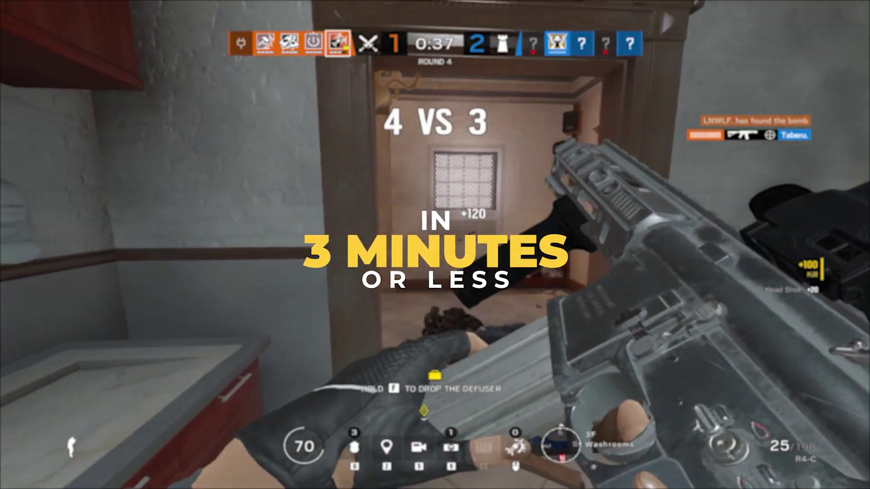
pyautogui.press('w')
pyautogui.rightClick(435, 245)
pyautogui.press('e')
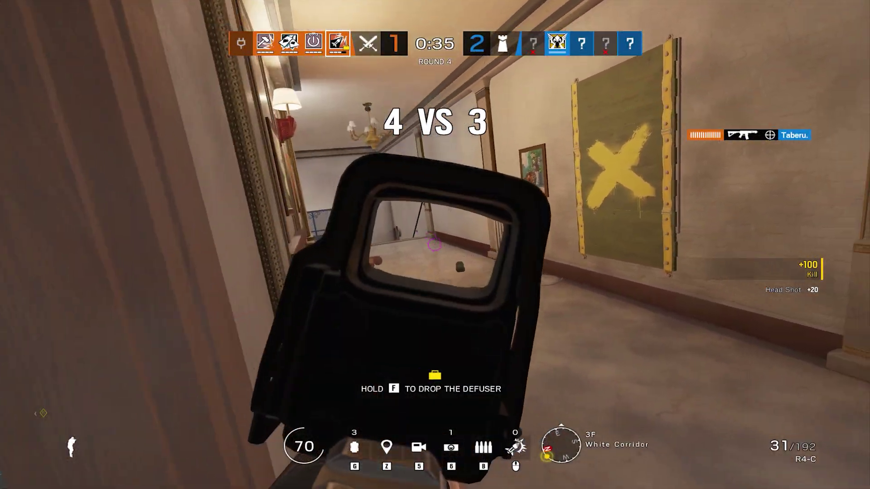
pyautogui.click(435, 245)
pyautogui.click(434, 245)
pyautogui.press('w')
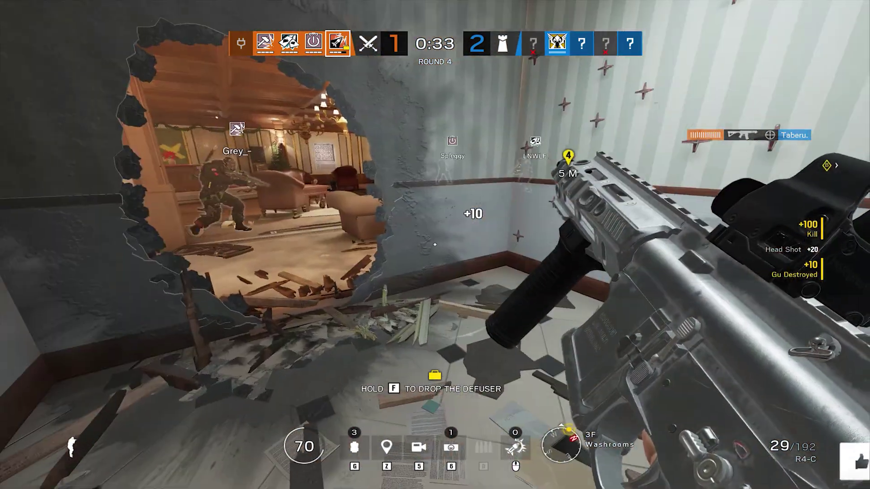
pyautogui.press('w')
pyautogui.rightClick(434, 244)
pyautogui.press('e')
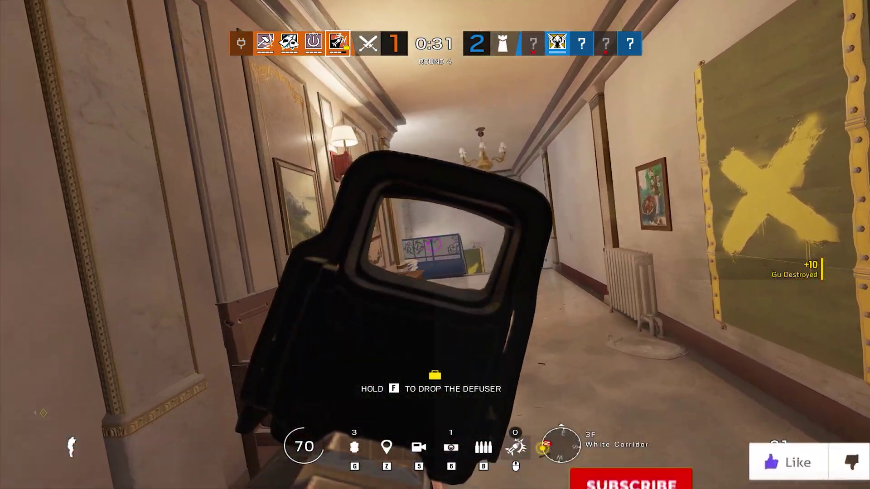
pyautogui.press('w')
pyautogui.click(435, 244)
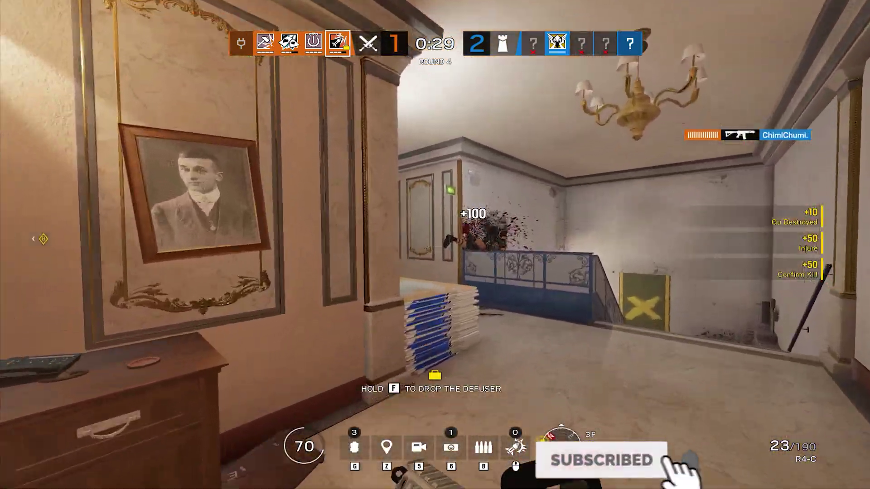
pyautogui.press('w')
pyautogui.rightClick(435, 245)
pyautogui.click(435, 244)
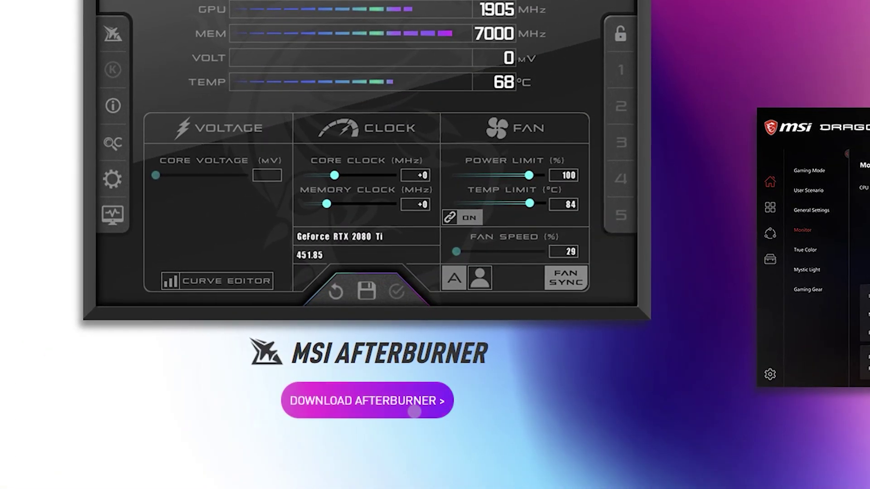
# Download MSI Afterburner, open the downloaded zip and run MSIAfterburnerSetup462.exe from its 4.6.2 folder.
pyautogui.click(413, 412)
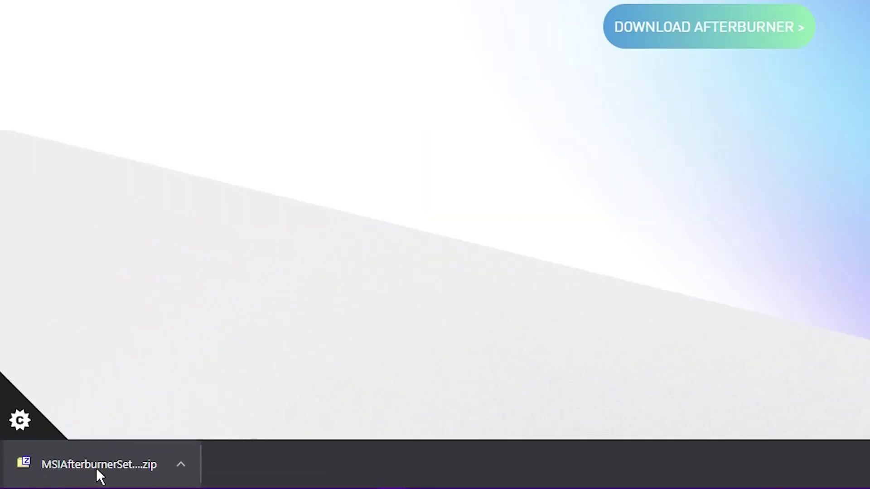
pyautogui.click(21, 481)
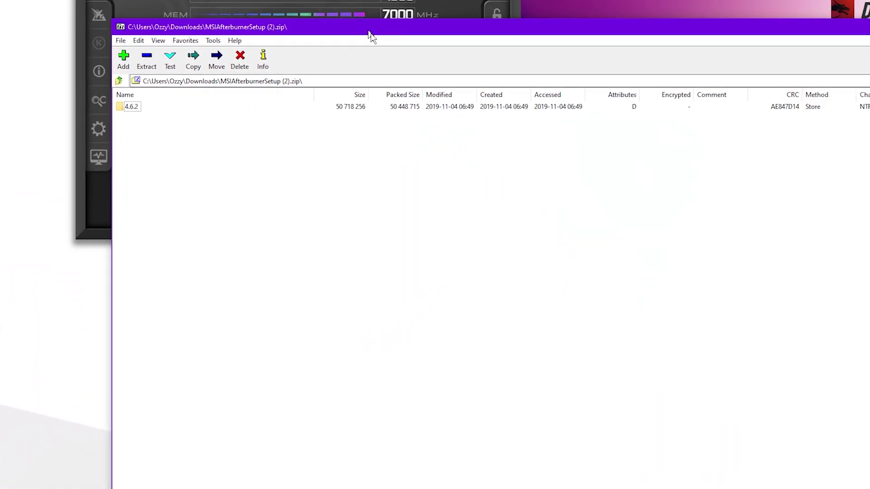
pyautogui.doubleClick(129, 107)
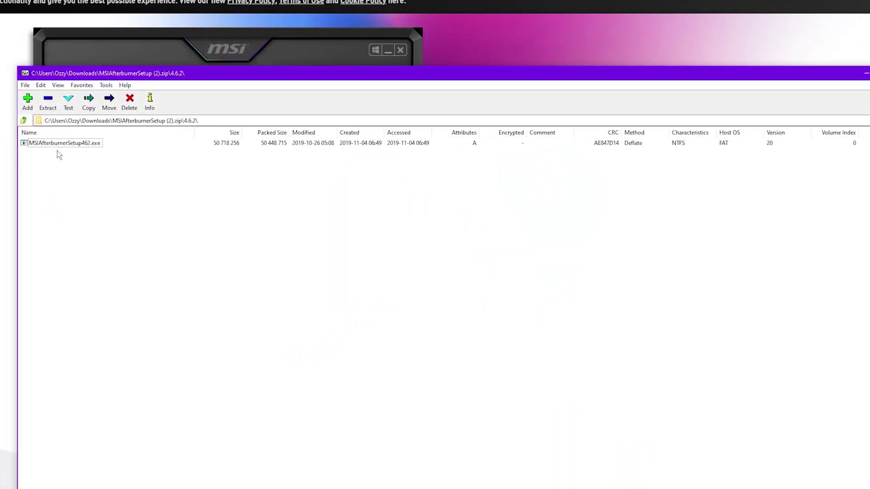
pyautogui.doubleClick(58, 145)
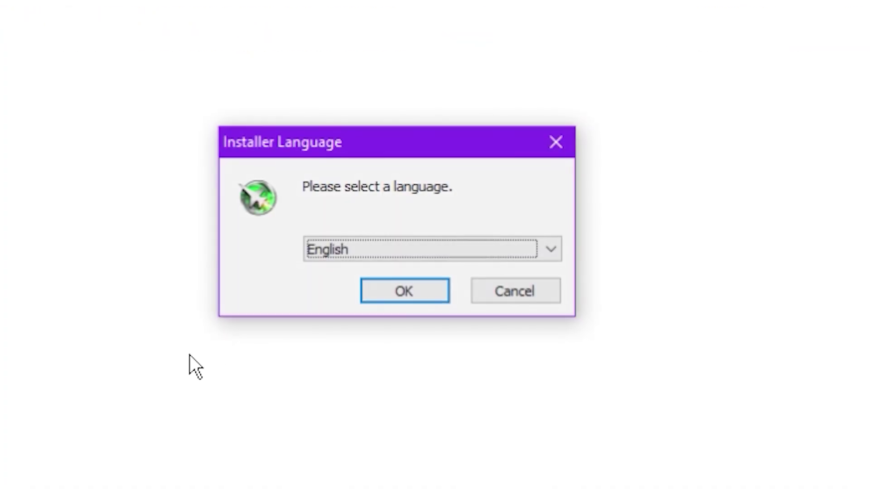
# Install MSI Afterburner in English, accepting the license agreement and keeping the default components and Start Menu folder.
pyautogui.click(404, 291)
pyautogui.click(534, 453)
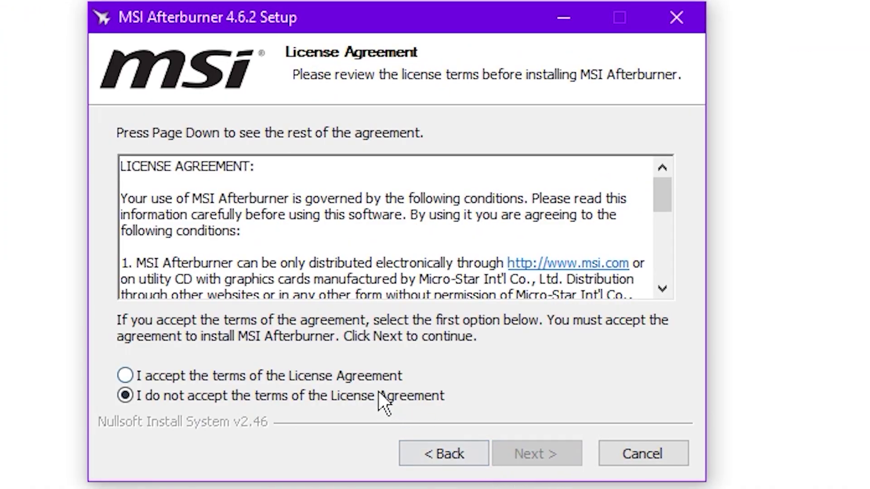
pyautogui.click(372, 375)
pyautogui.click(566, 457)
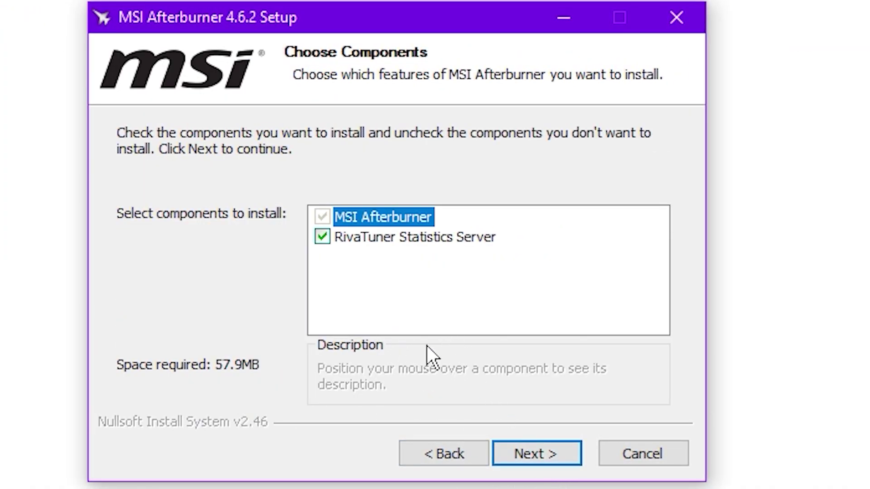
pyautogui.click(558, 456)
pyautogui.click(555, 458)
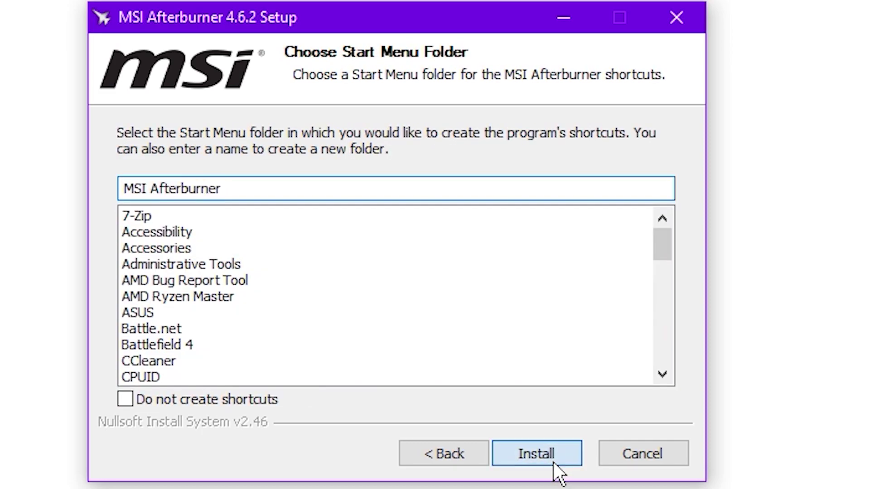
pyautogui.click(555, 459)
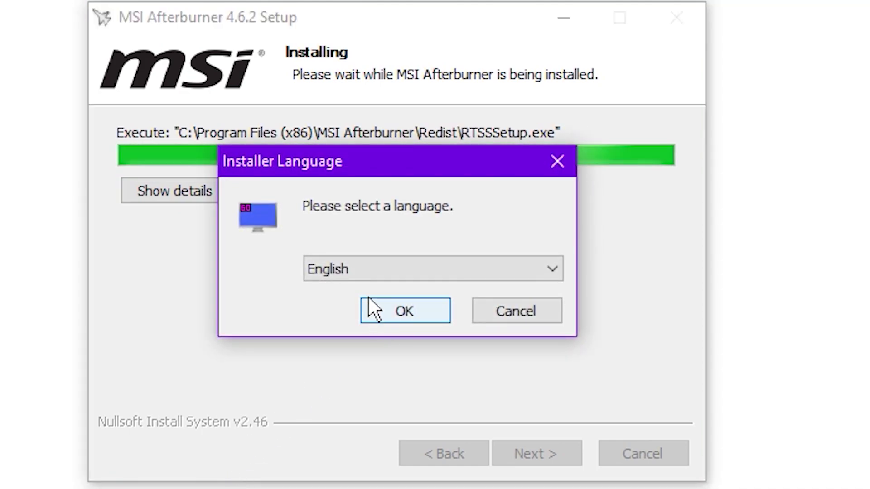
# Cancel the RivaTuner installer, turn off Show Readme and finish the setup with Run MSI Afterburner enabled.
pyautogui.moveTo(350, 156); pyautogui.dragTo(330, 199)
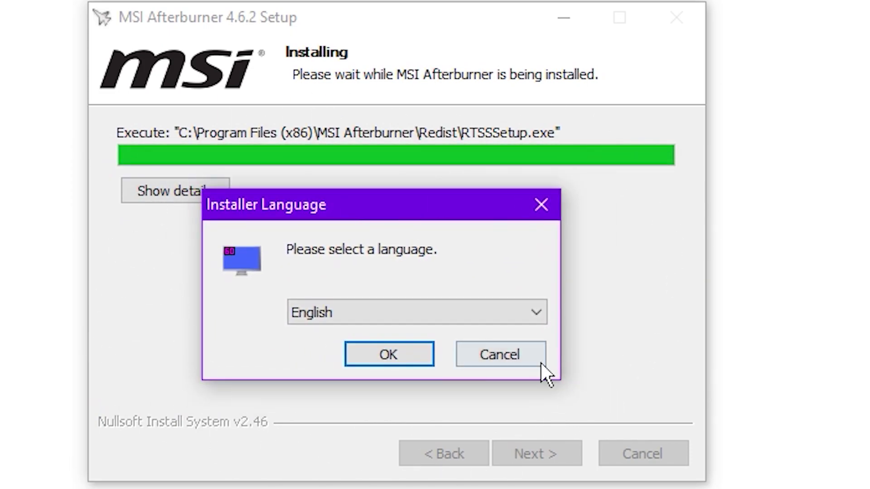
pyautogui.click(508, 361)
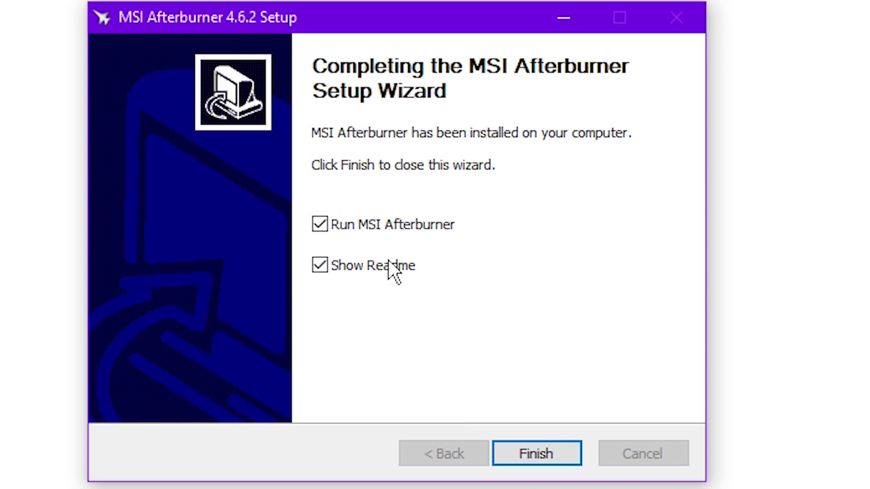
pyautogui.click(393, 268)
pyautogui.click(572, 451)
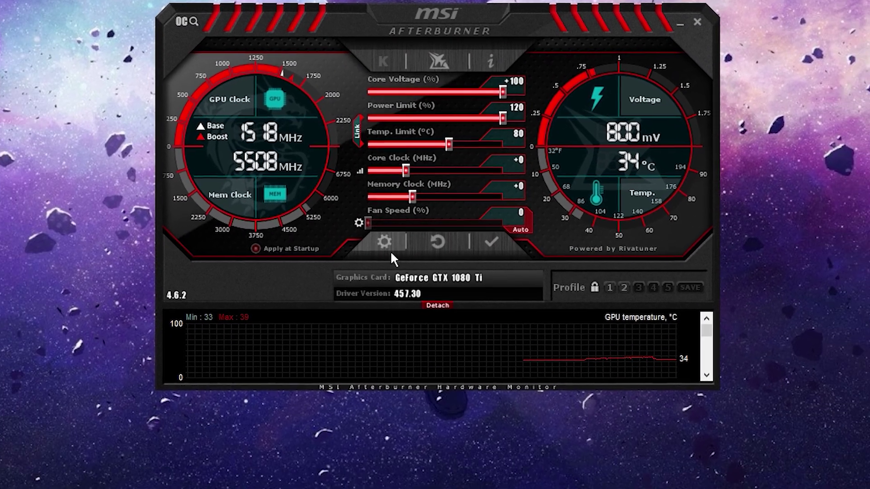
# Open the Afterburner properties and review the general start-up and compatibility options.
pyautogui.click(367, 296)
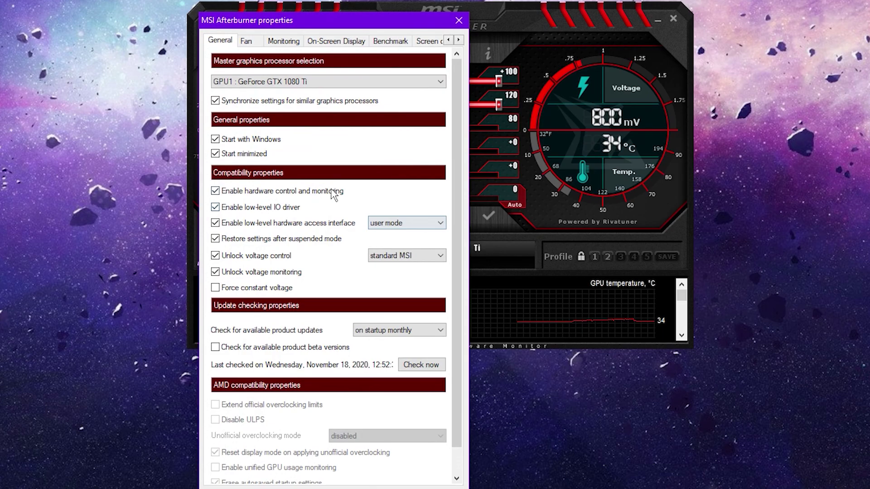
pyautogui.click(240, 144)
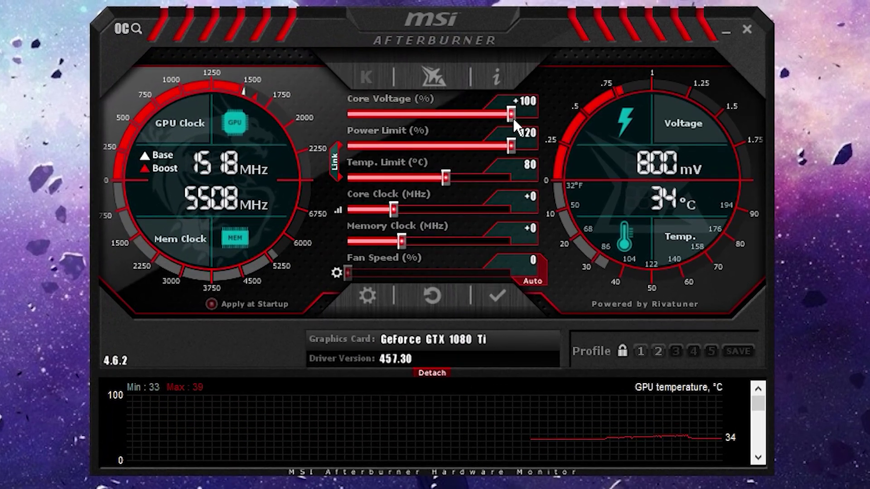
# Set the core voltage to +100 %, the power limit to 120 % and the temperature limit to 80 °C, toggling the limit link.
pyautogui.moveTo(503, 92); pyautogui.dragTo(542, 95)
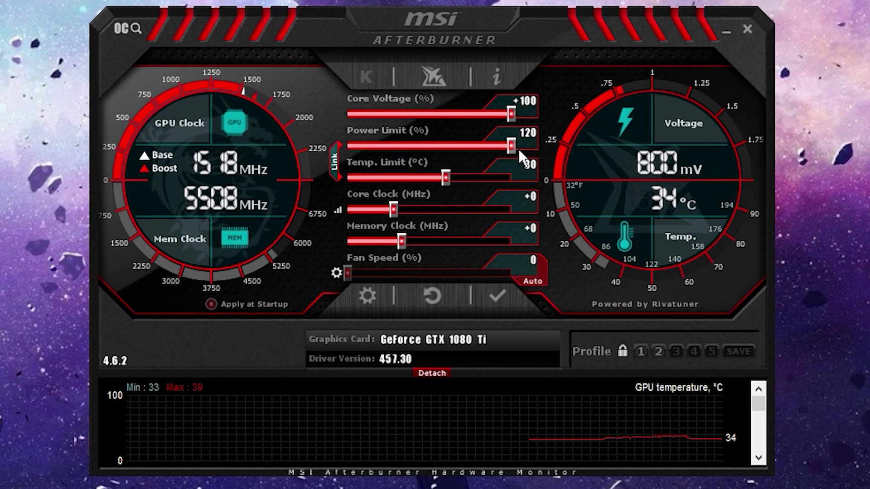
pyautogui.moveTo(517, 147); pyautogui.dragTo(550, 157)
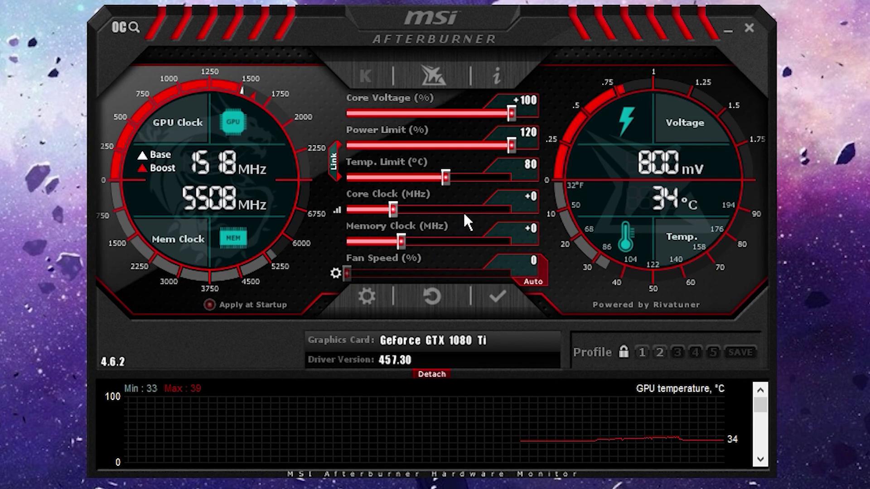
pyautogui.click(334, 158)
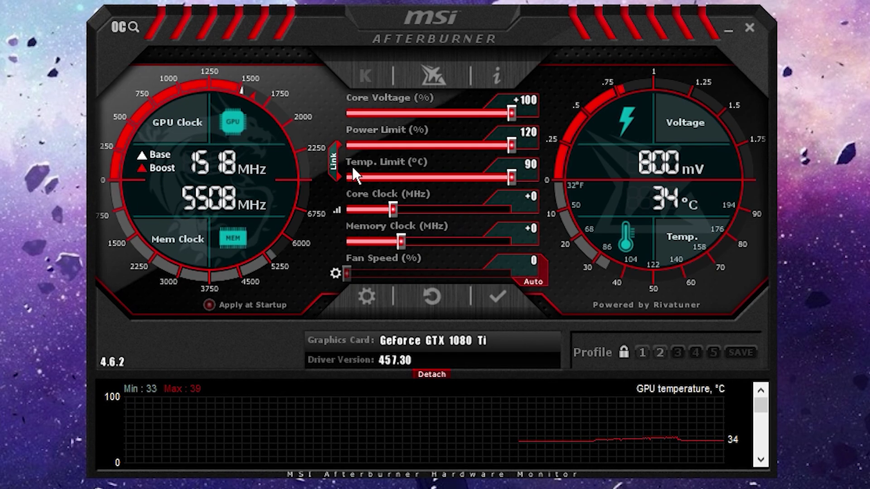
pyautogui.moveTo(511, 181); pyautogui.dragTo(453, 187)
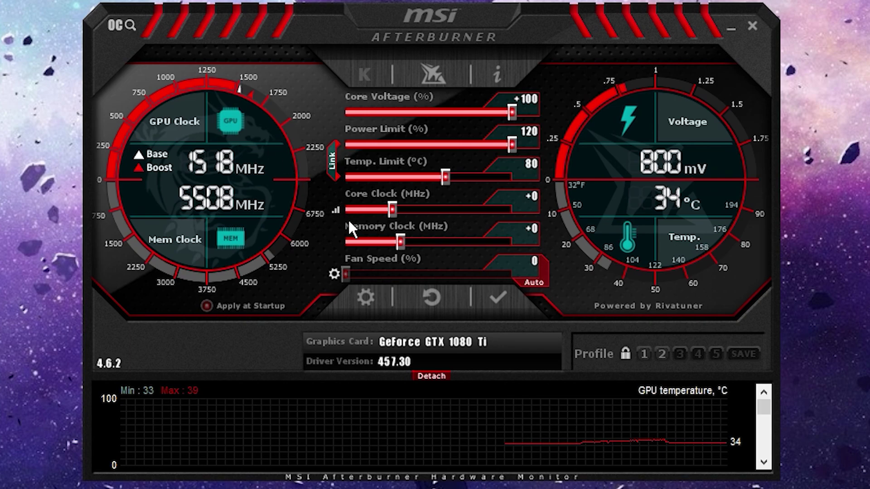
# Open the voltage/frequency curve editor beside the main window and start a scan with the OC Scanner.
pyautogui.hotkey('ctrl', 'f')
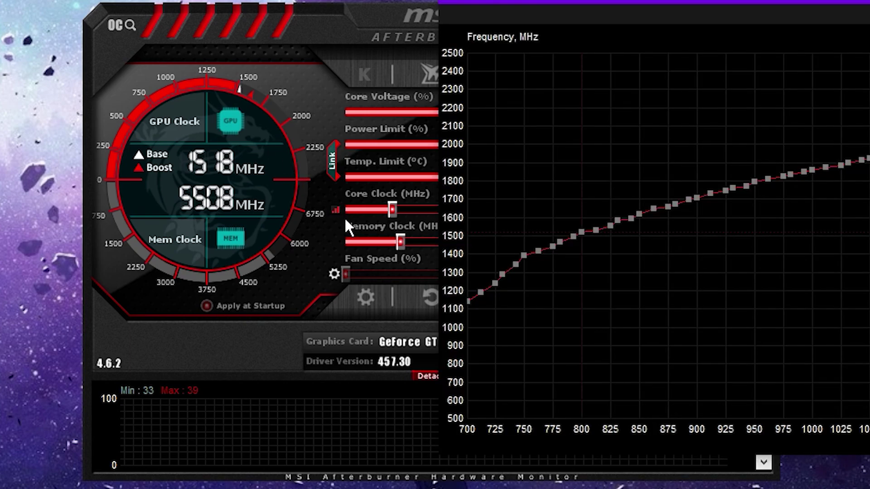
pyautogui.moveTo(637, 4); pyautogui.dragTo(597, 3)
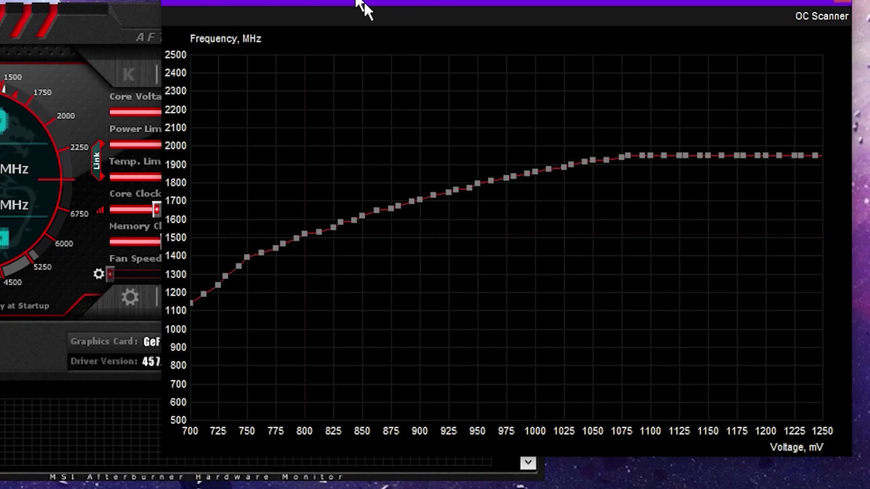
pyautogui.moveTo(360, 2); pyautogui.dragTo(735, 12)
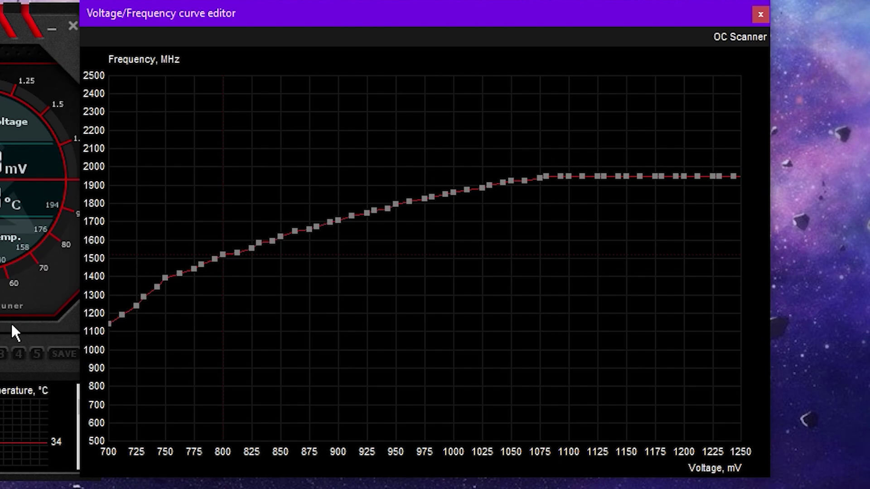
pyautogui.click(739, 45)
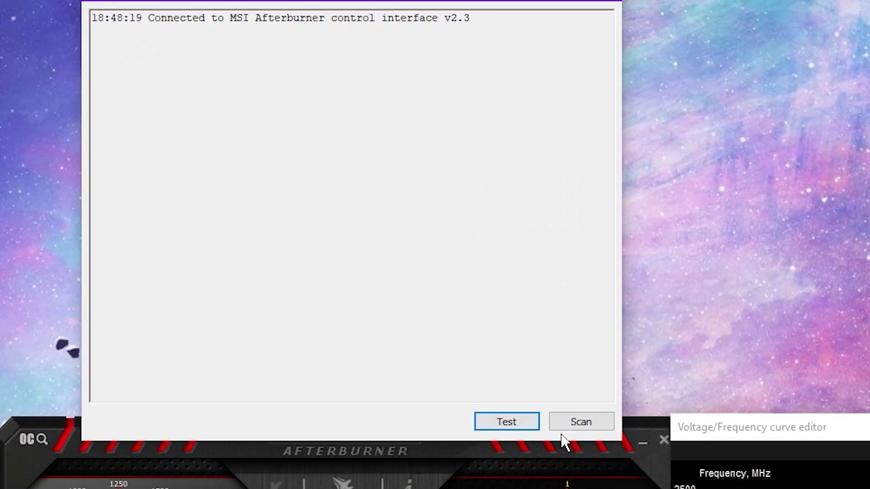
pyautogui.click(583, 435)
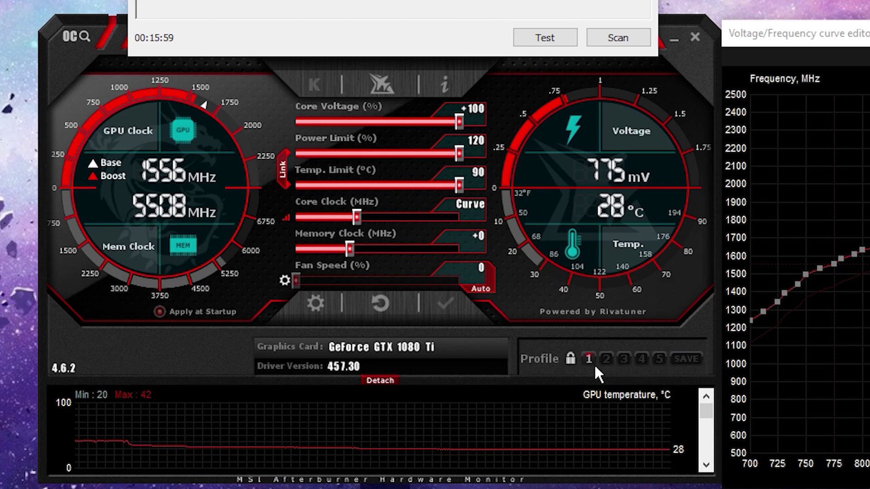
# Unlock the profiles, save the scanned overclock to profile 1 and lock the profiles again.
pyautogui.click(571, 360)
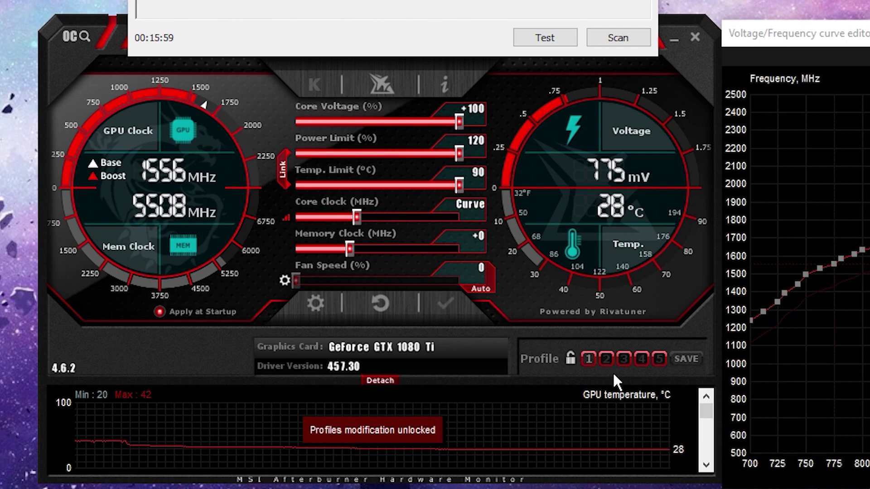
pyautogui.click(589, 359)
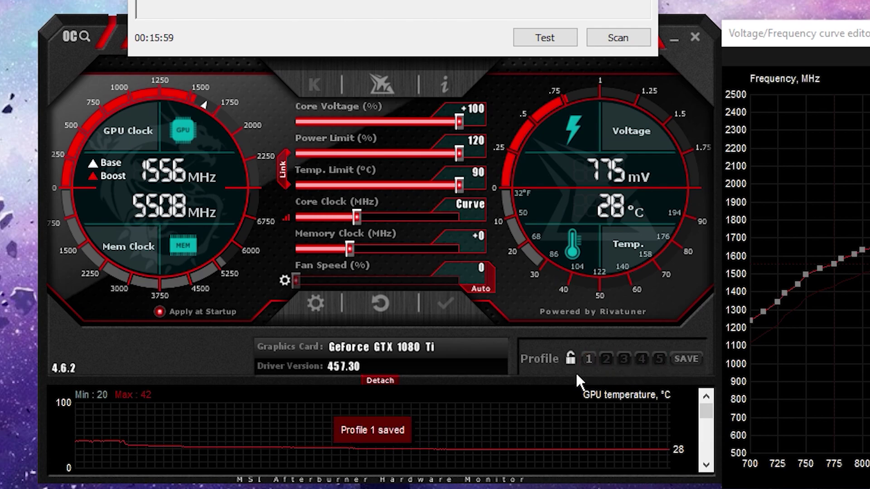
pyautogui.click(570, 359)
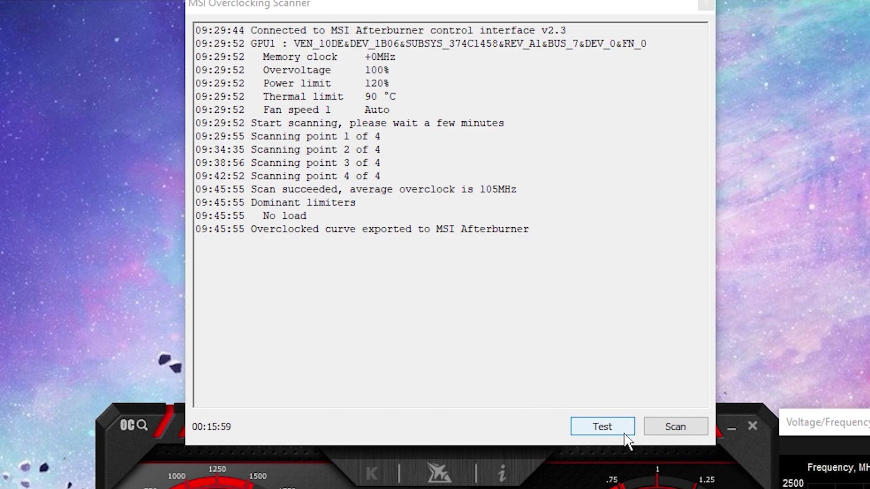
# Run the Overclocking Scanner's stability test on the overclocked curve.
pyautogui.click(602, 426)
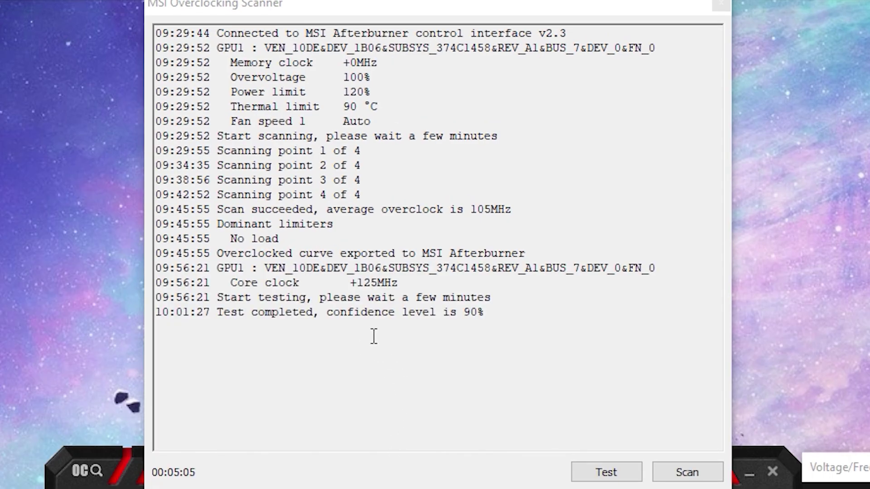
pyautogui.click(459, 321)
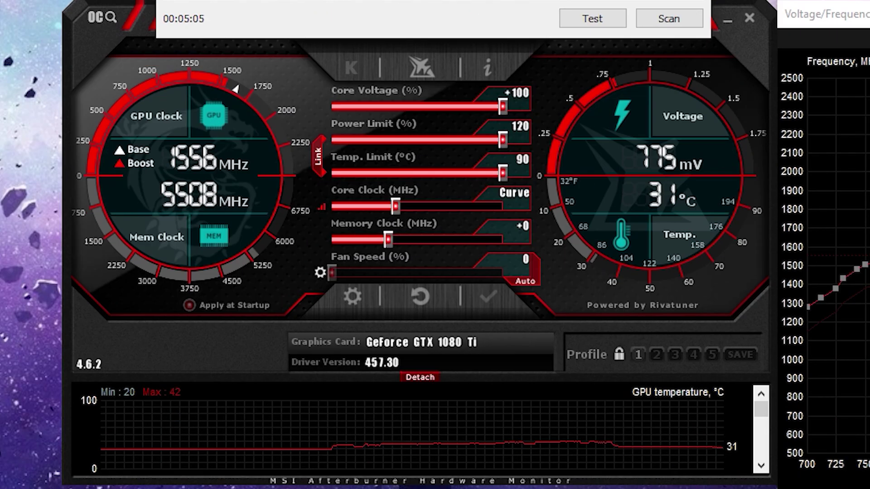
# Unlock the profiles, turn on applying the overclock at system startup and lock the profiles again.
pyautogui.click(702, 128)
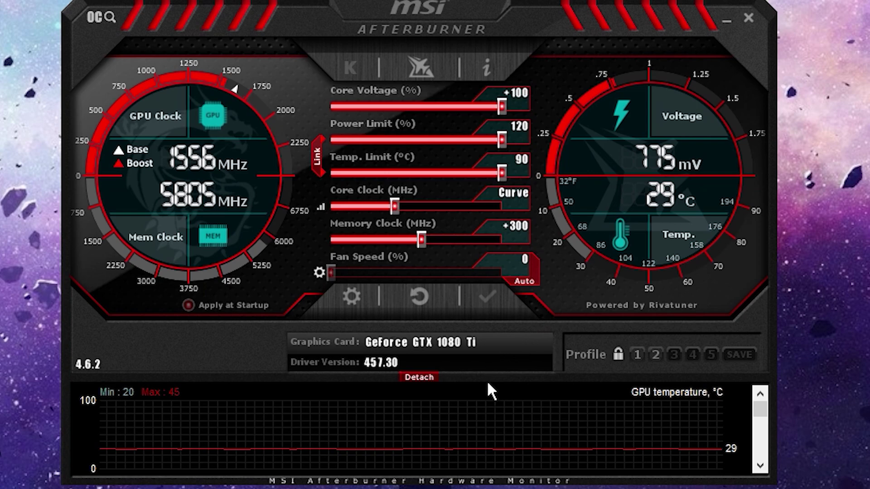
pyautogui.click(618, 355)
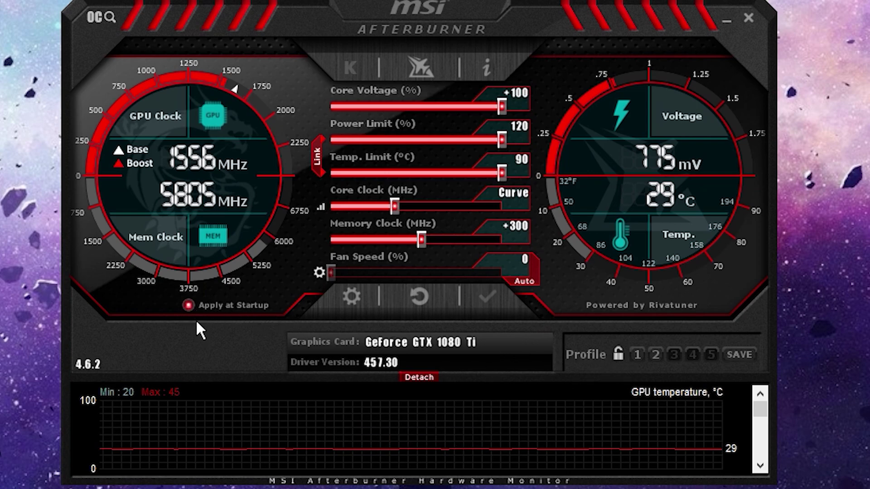
pyautogui.click(618, 355)
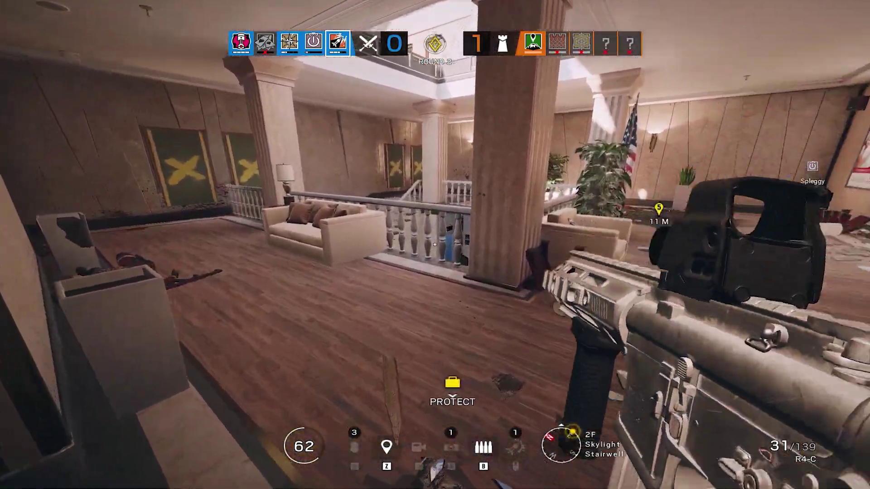
pyautogui.hotkey('shift', 'w')
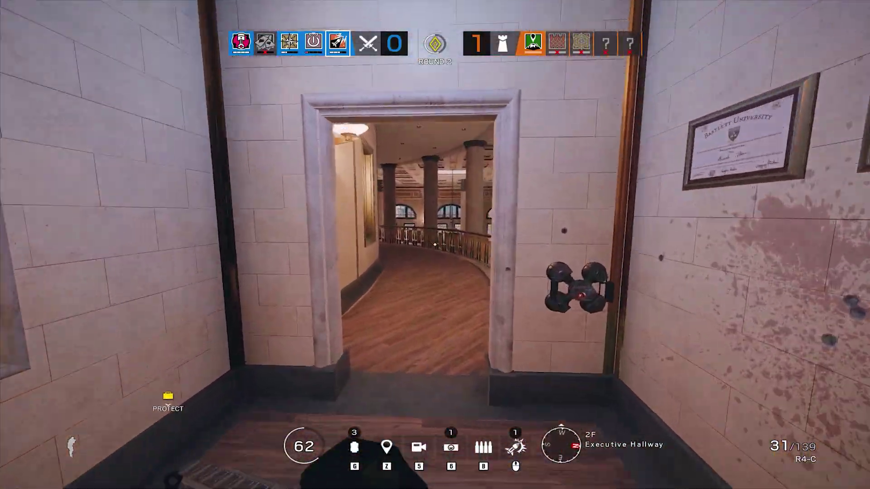
pyautogui.press('w')
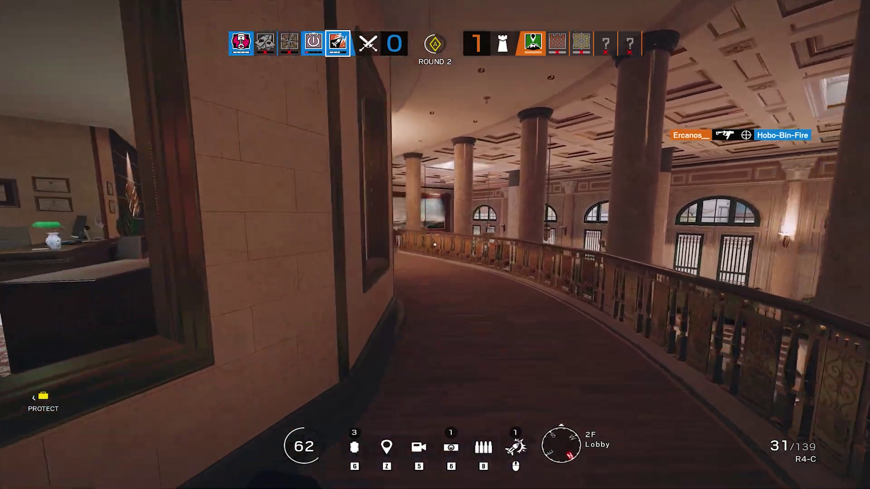
pyautogui.press('w')
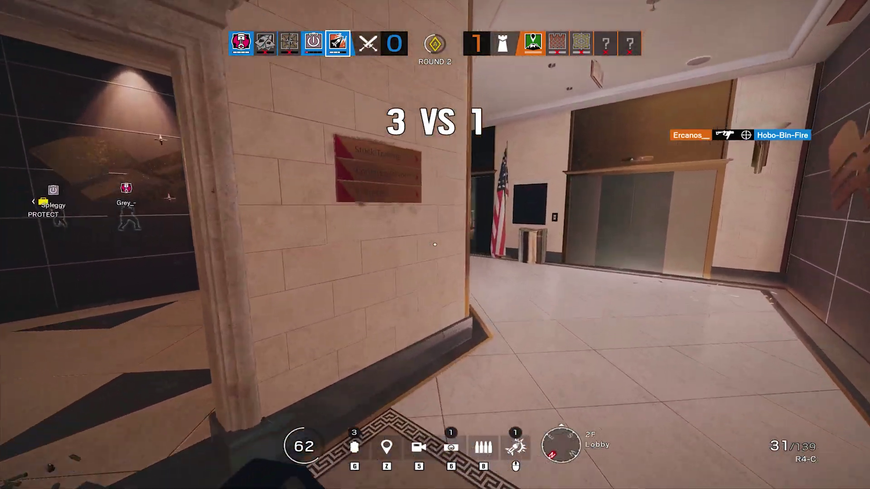
pyautogui.press('w')
pyautogui.rightClick(434, 244)
pyautogui.click(435, 245)
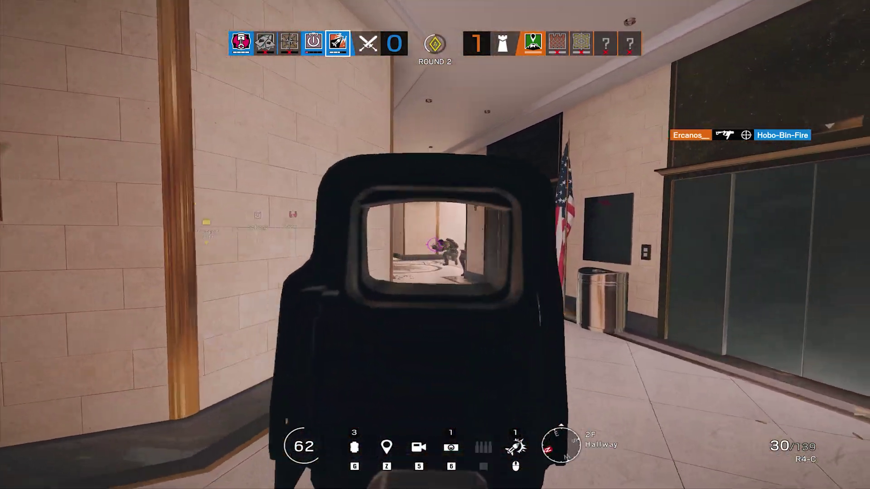